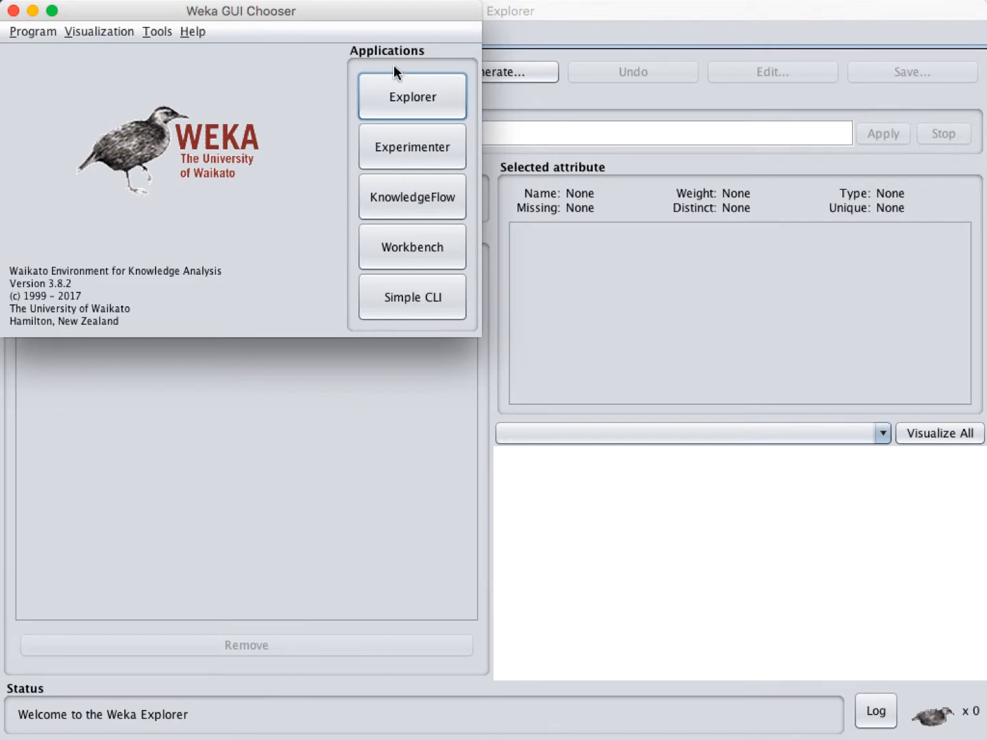
Step: Open an empty Weka Explorer window, then return to the GUI Chooser
left_click(688, 288)
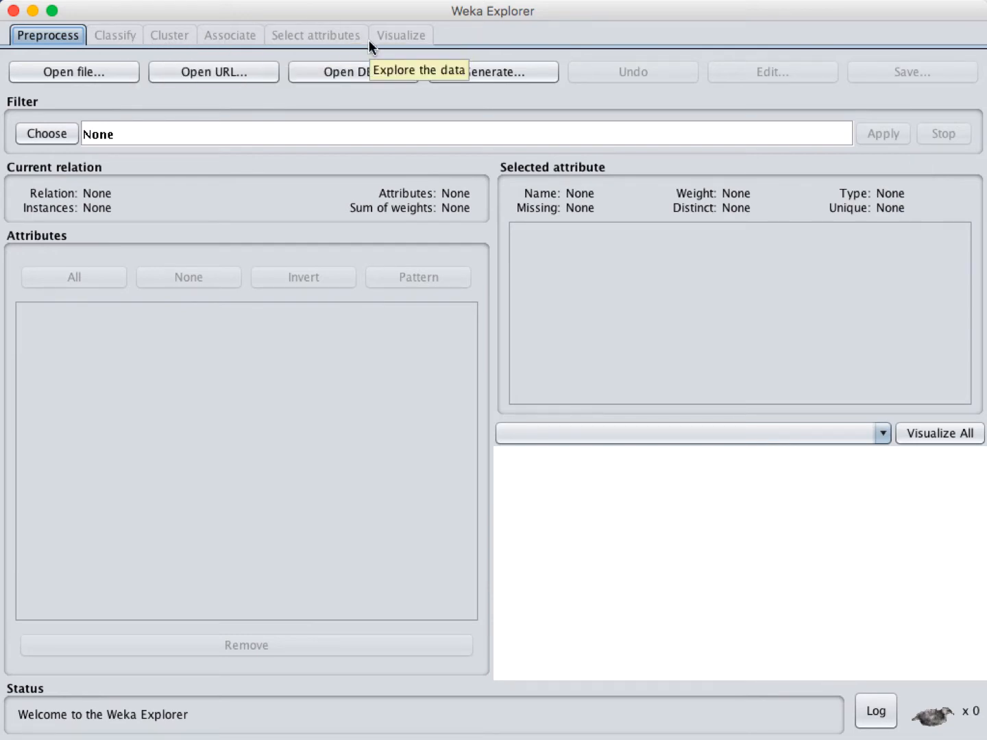
key("super+grave")
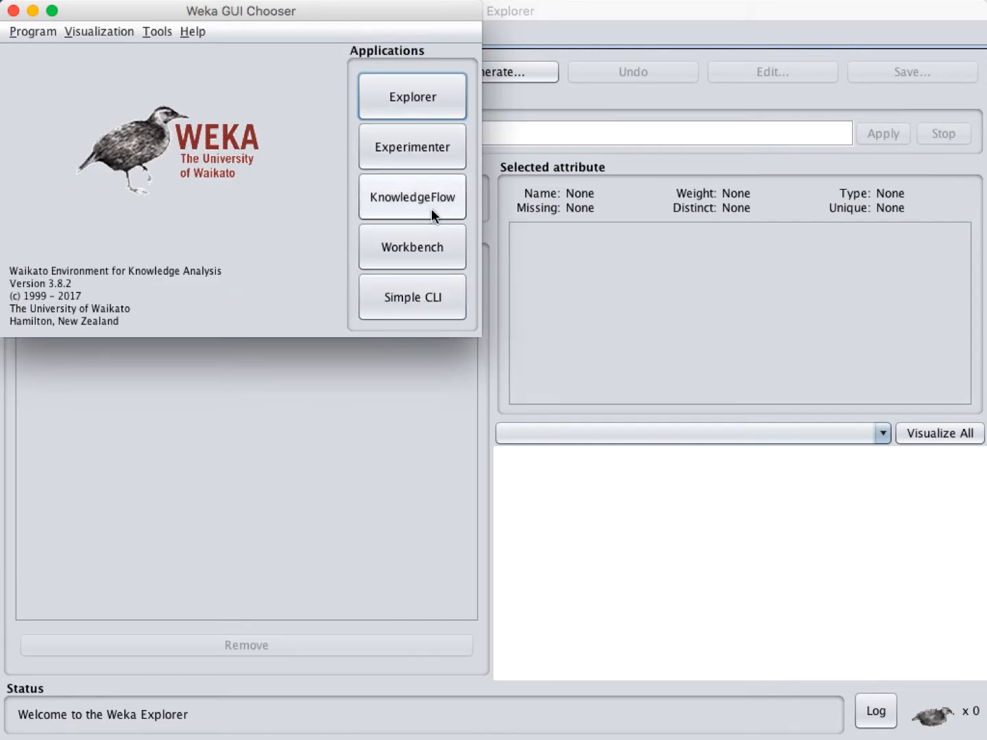
left_click(428, 301)
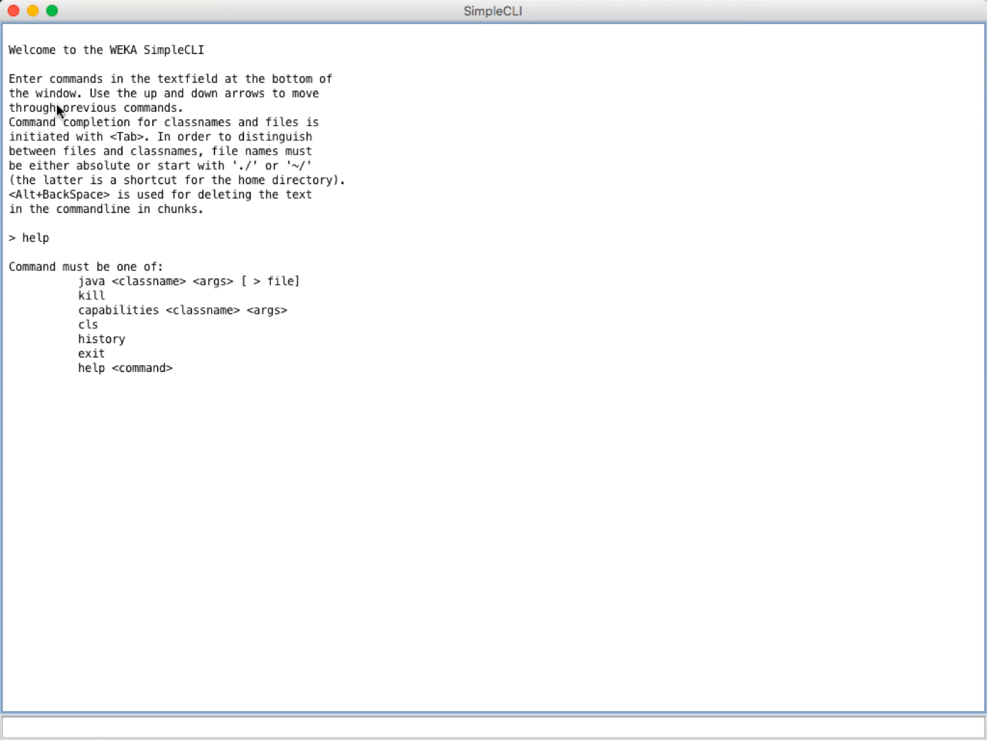
left_click(13, 9)
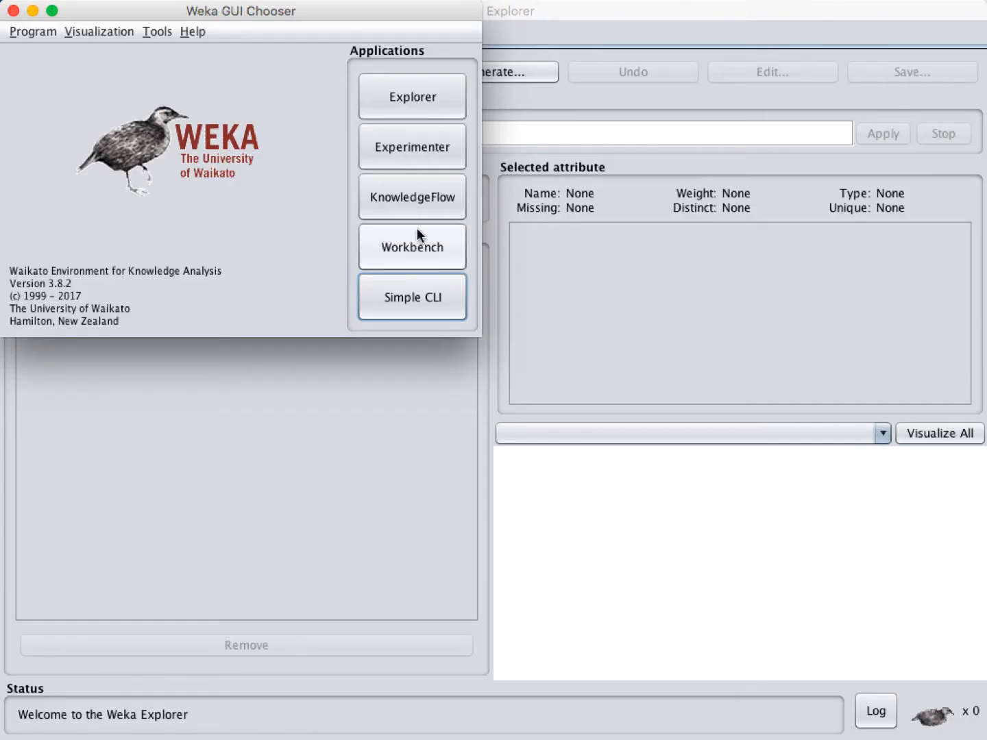
left_click(429, 155)
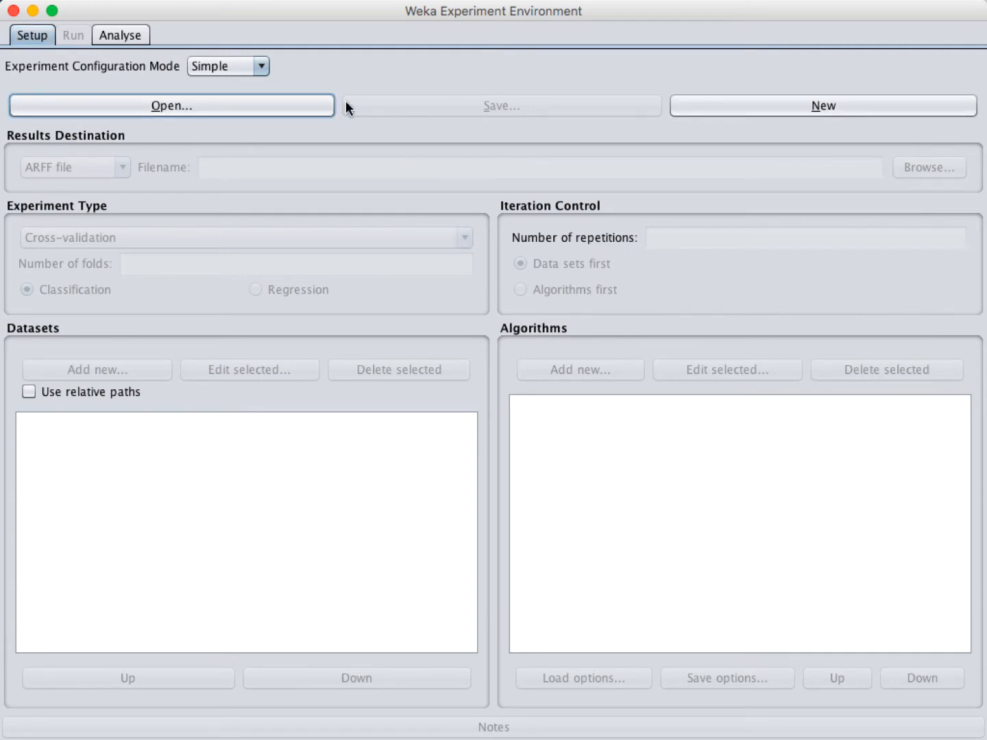
Step: Create a new experiment with default 10-fold cross-validation and 10 repetitions
left_click(833, 108)
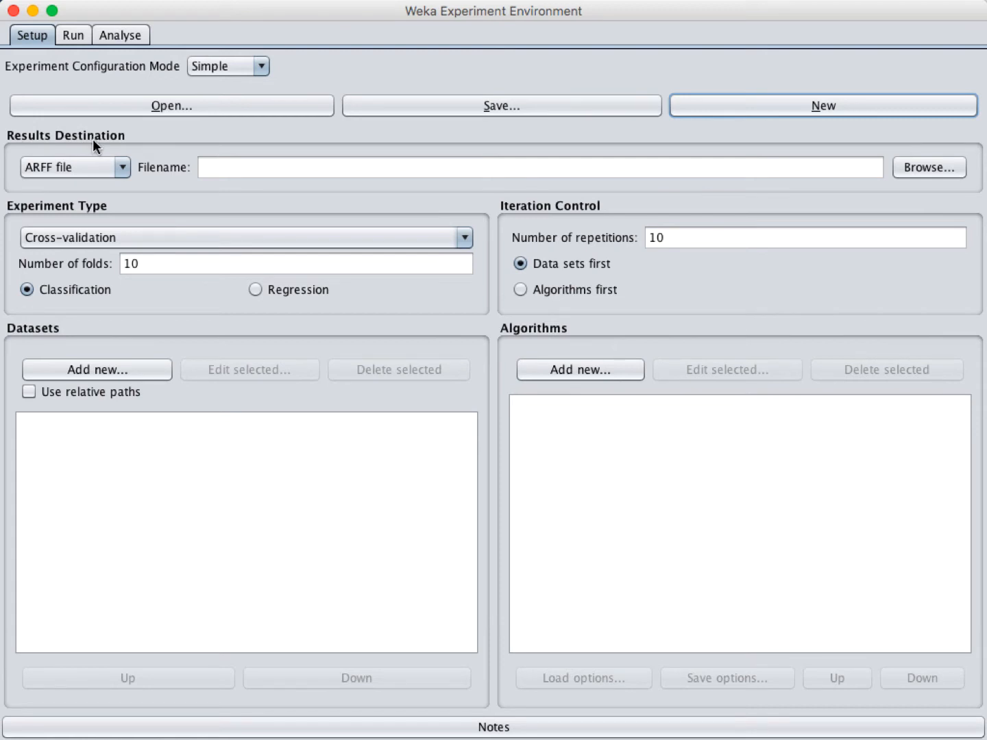
Step: Set the results destination to an ARFF file named testOut.arff in the home folder
left_click(934, 167)
left_click_drag(338, 446, 653, 441)
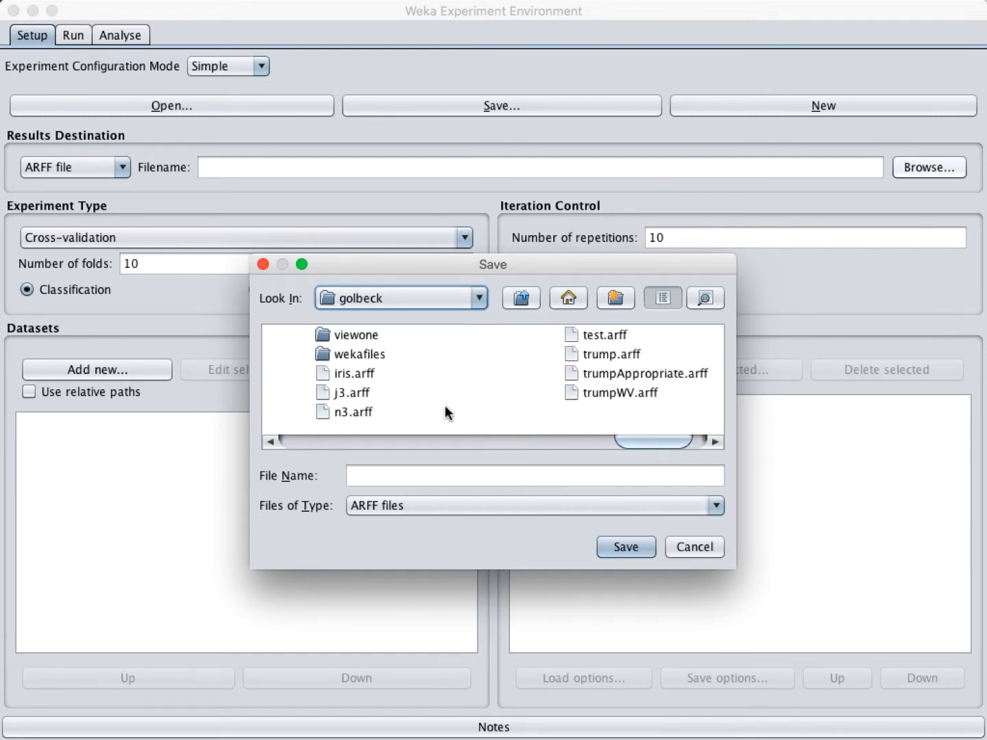
left_click(401, 473)
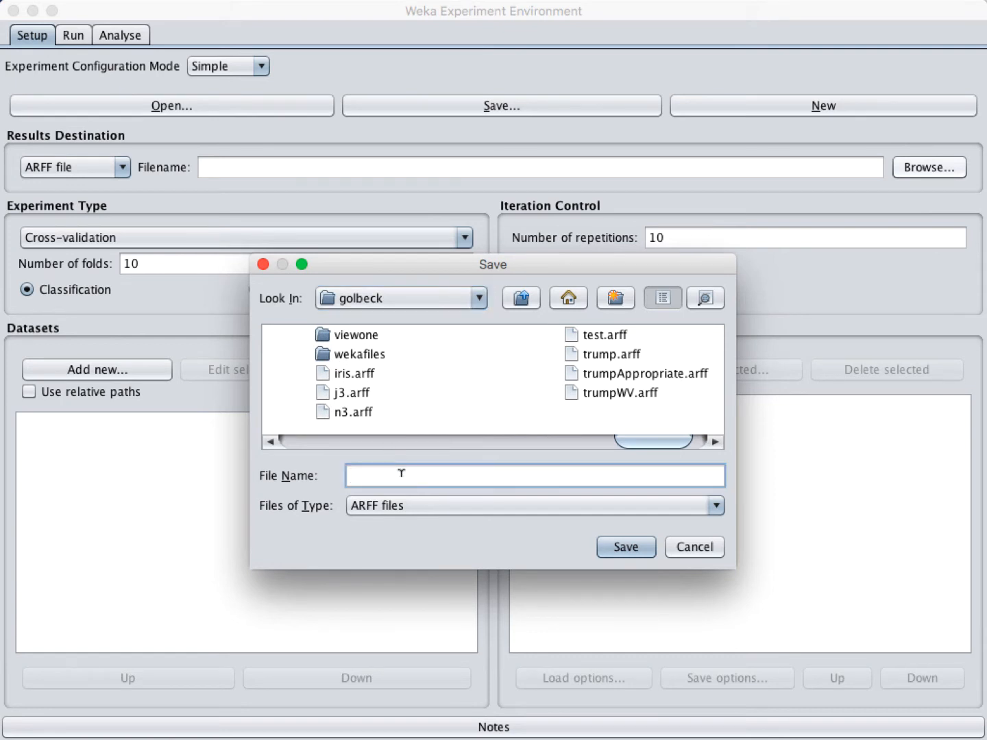
type("testOut.arff")
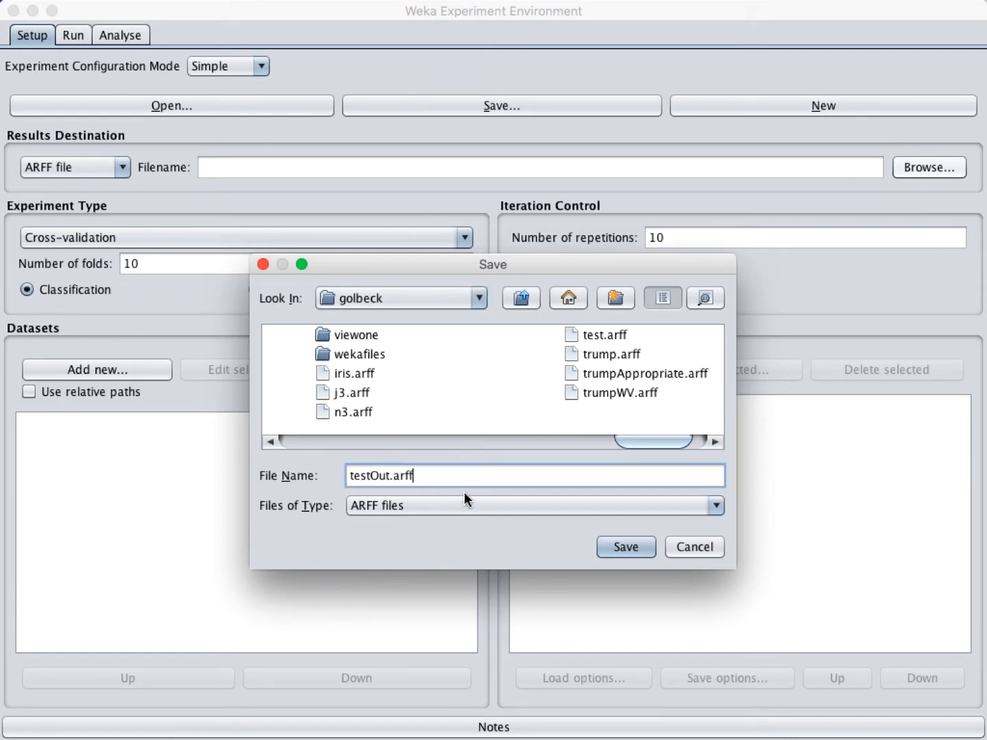
left_click(629, 547)
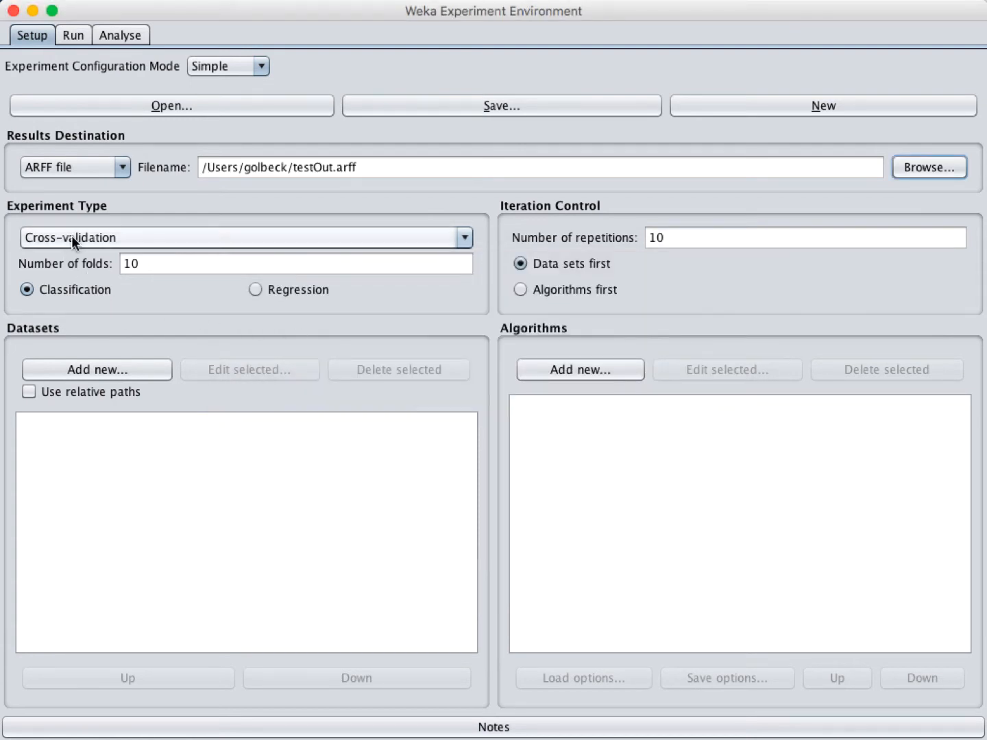
Step: Keep Cross-validation as the experiment type and bring up the dataset file chooser
left_click(246, 238)
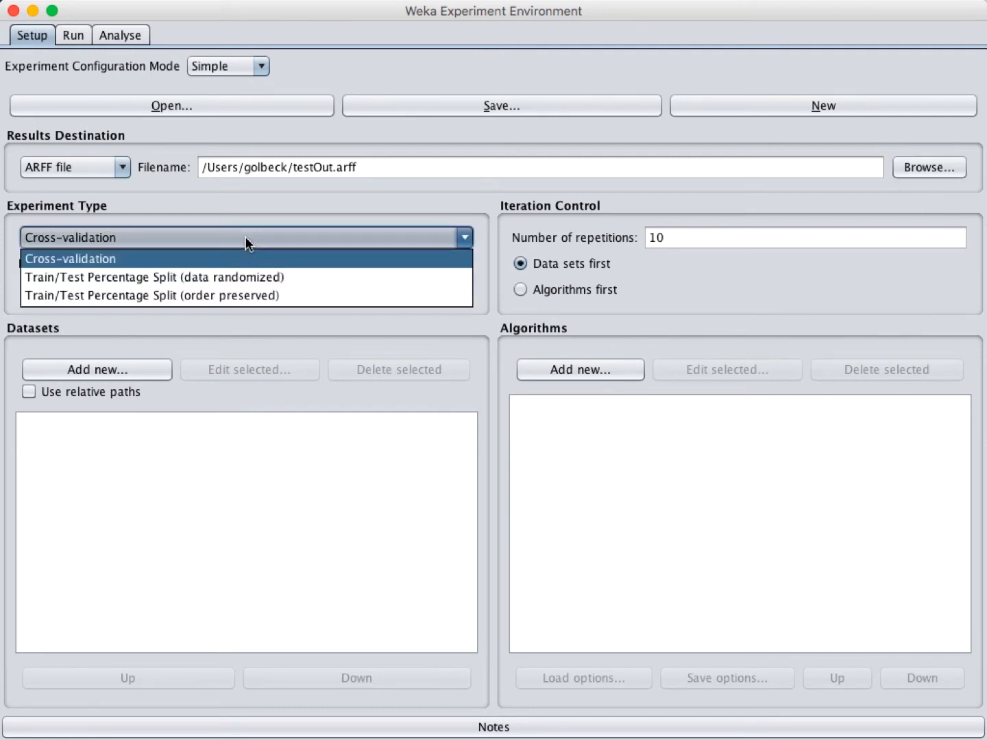
left_click(245, 237)
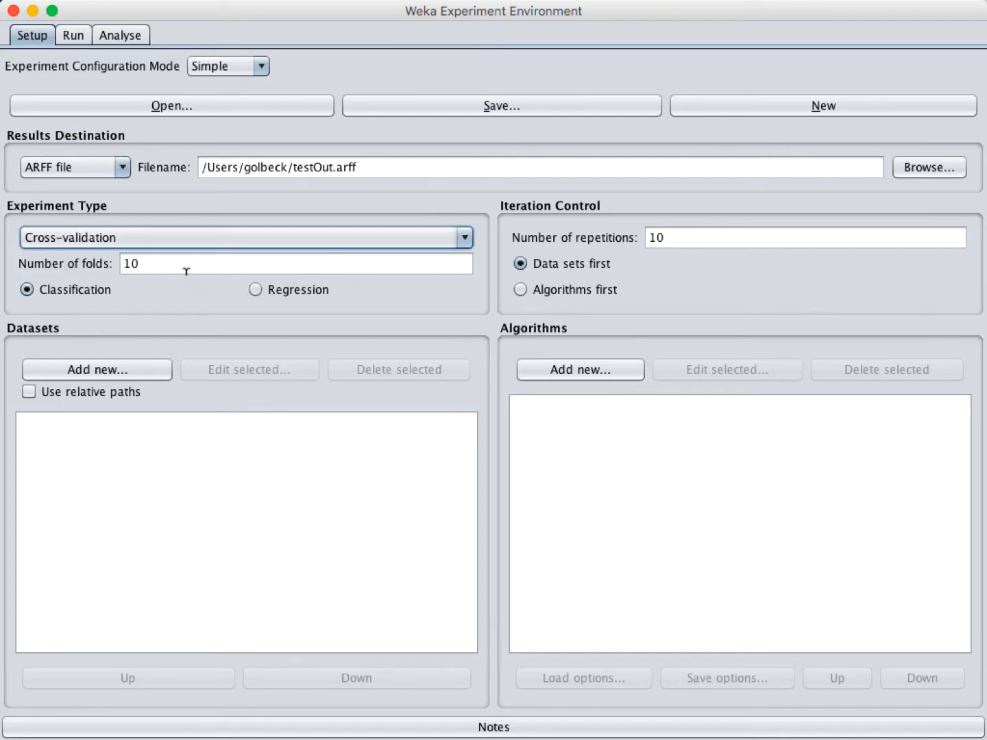
left_click(132, 369)
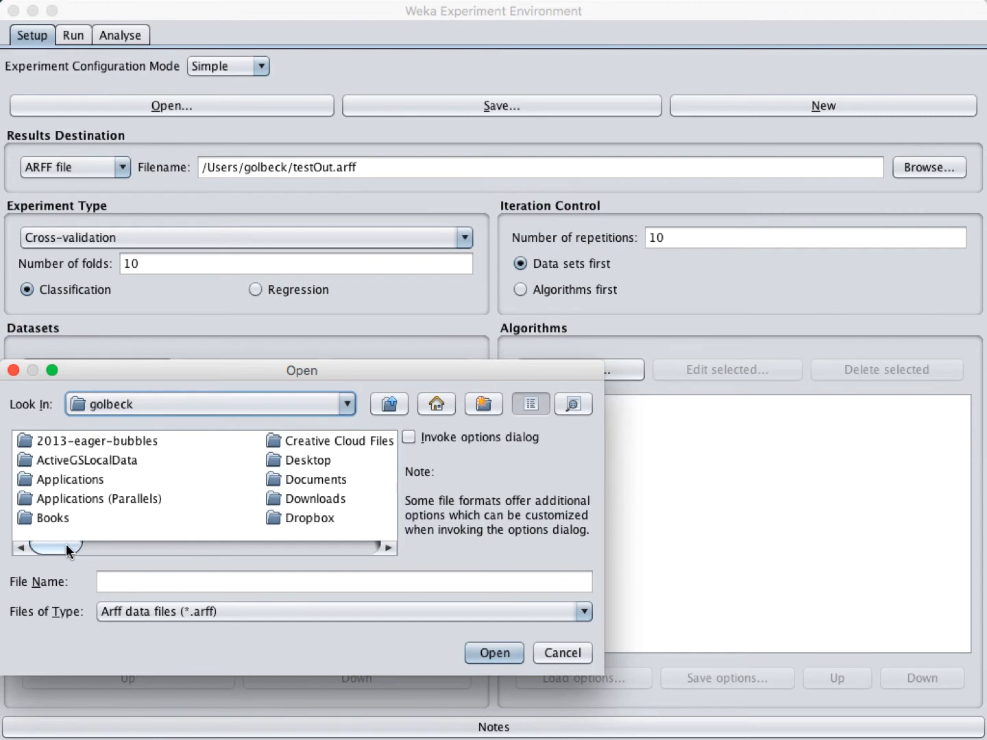
Step: Add iris.arff and test.arff from the home folder to the experiment's datasets
left_click_drag(66, 544, 343, 563)
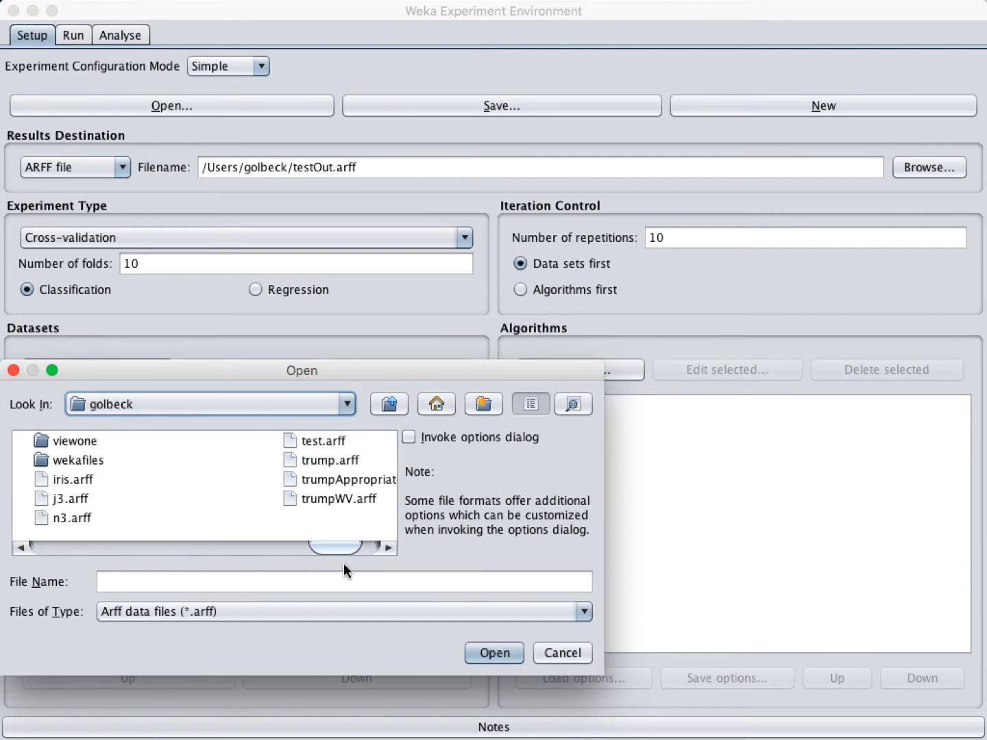
left_click(71, 478)
double_click(71, 477)
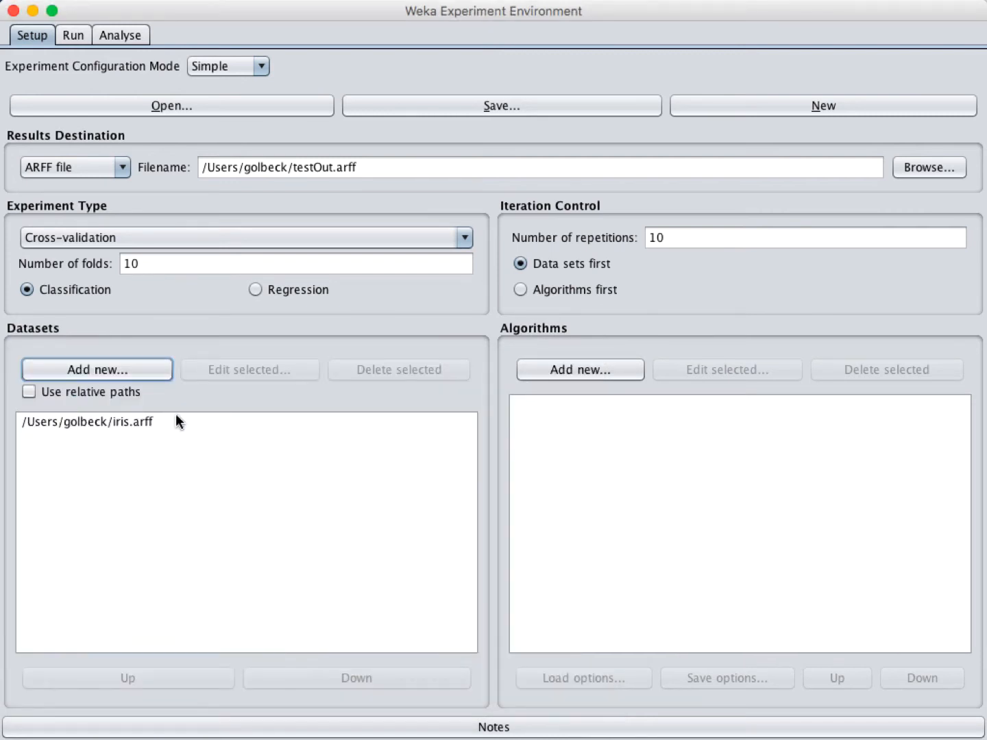
left_click(135, 370)
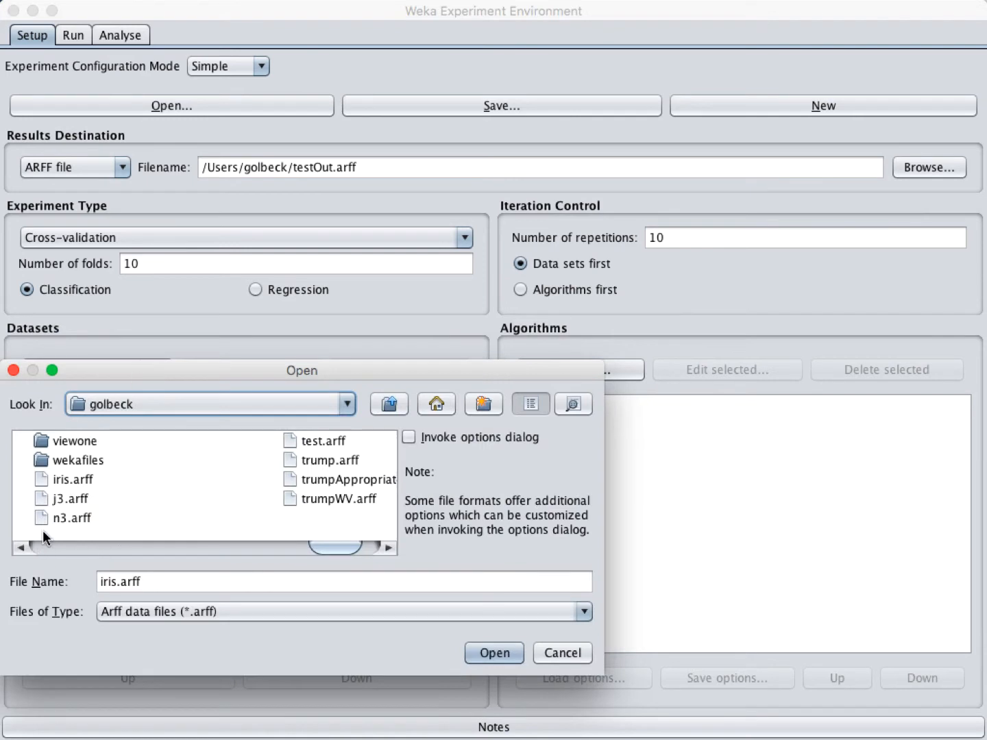
double_click(297, 438)
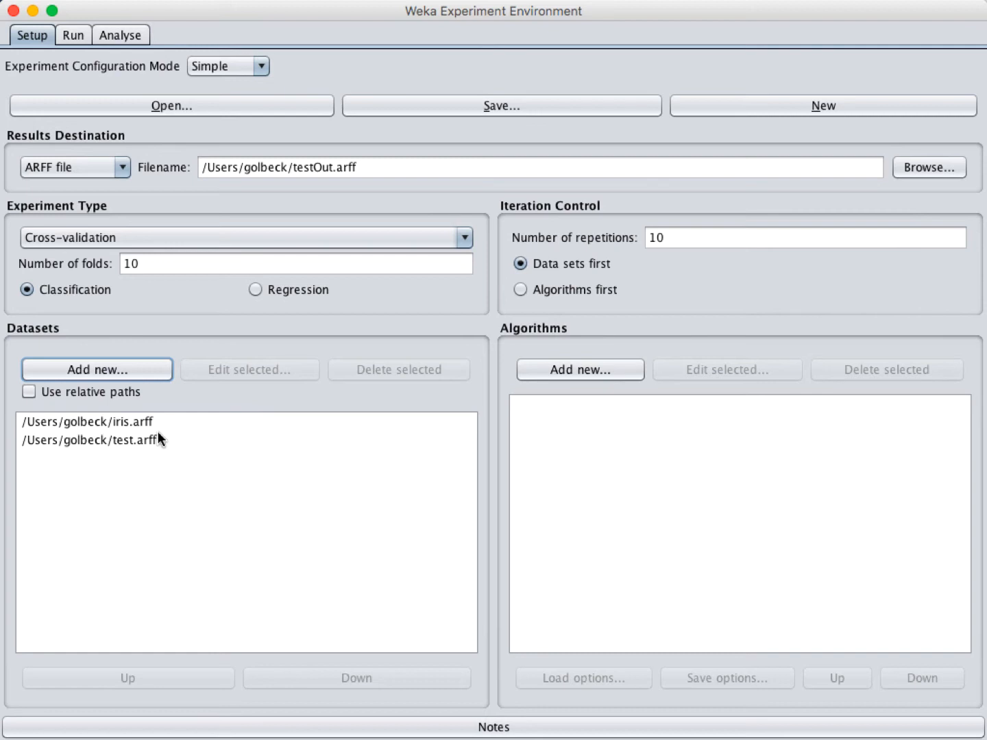
Step: Add the bayes NaiveBayes classifier to the experiment's algorithm list
left_click(609, 373)
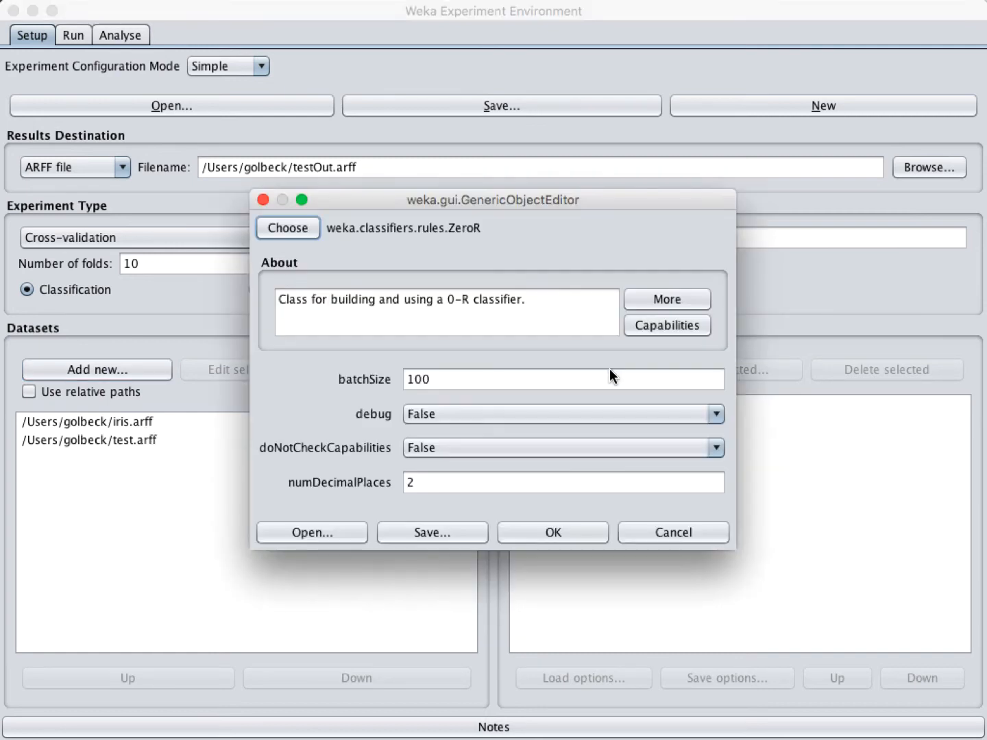
left_click(287, 230)
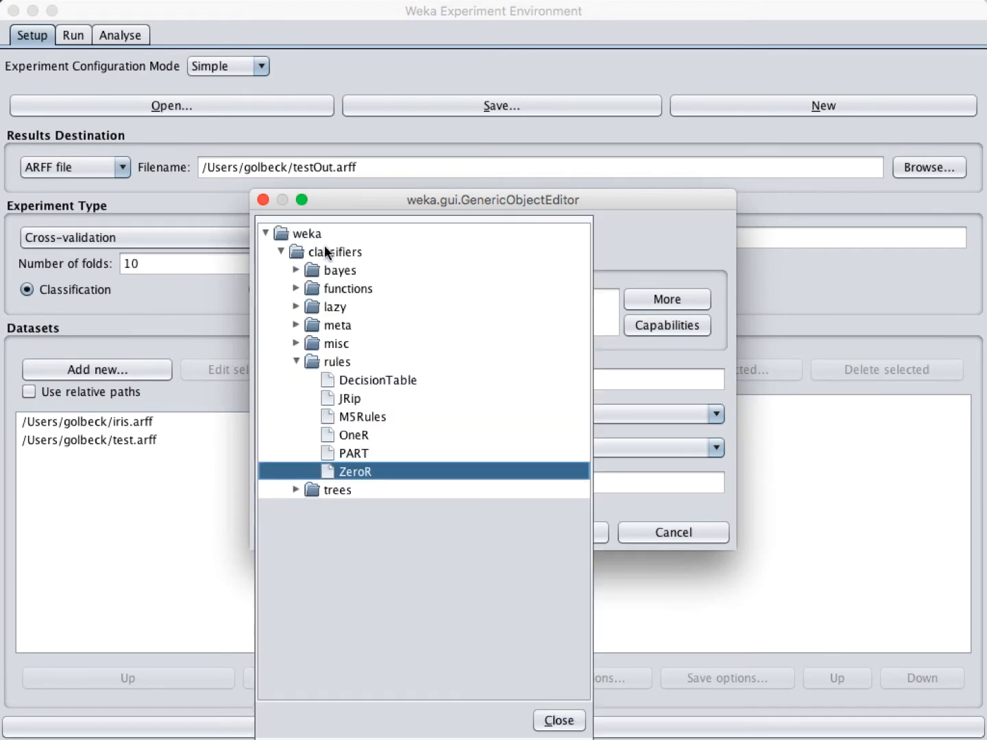
left_click(296, 271)
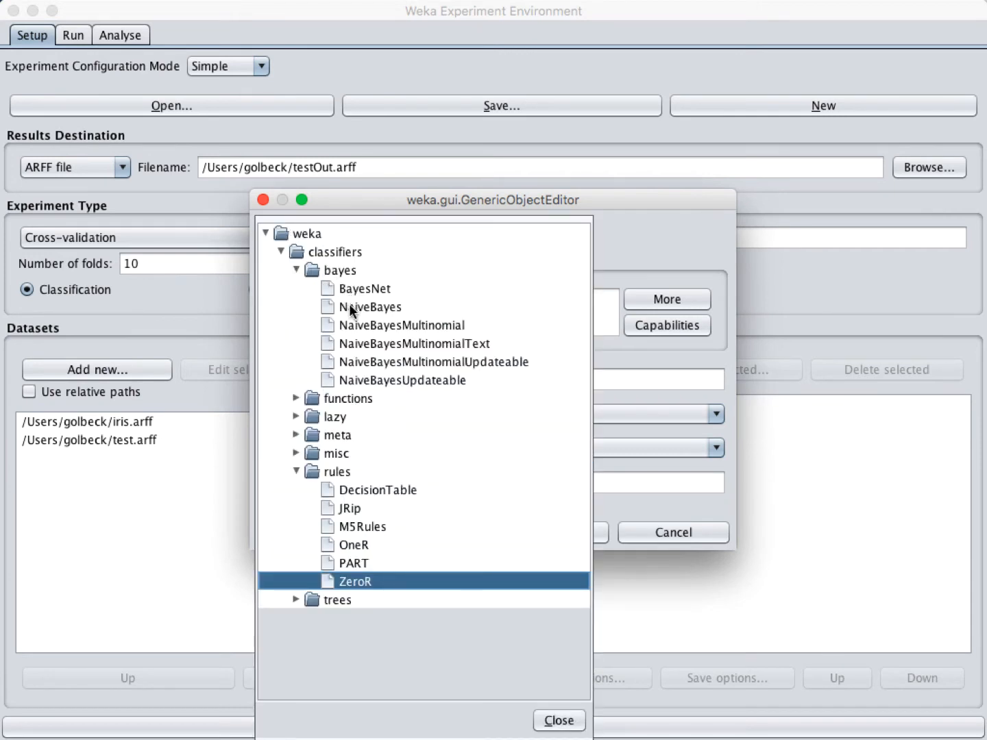
left_click(349, 306)
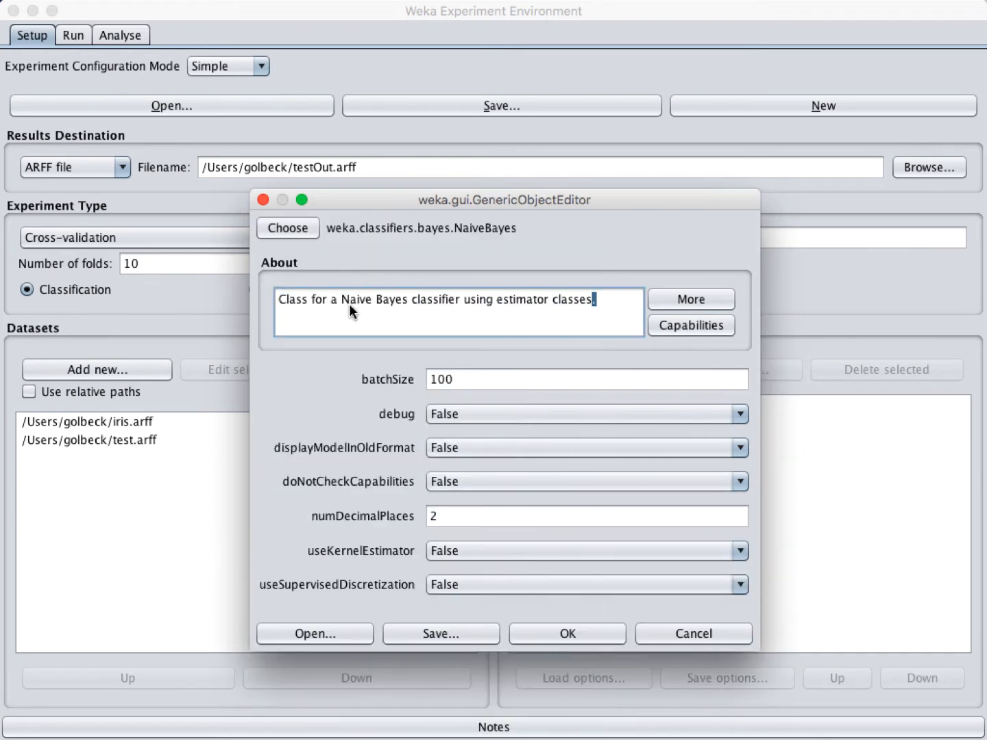
left_click(564, 629)
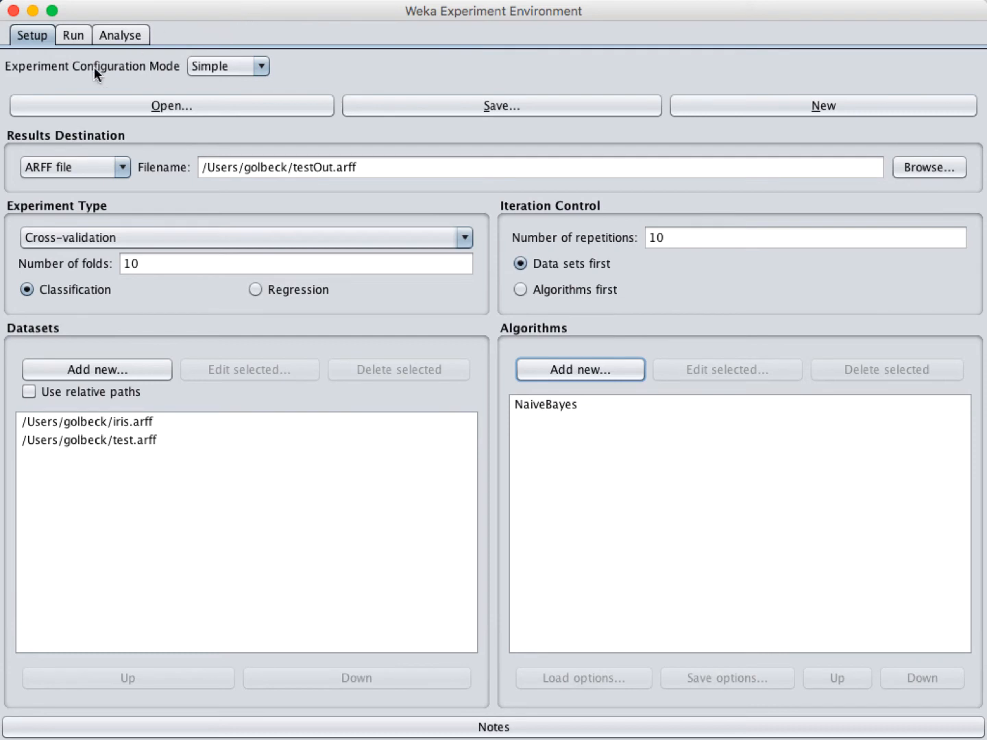
Step: Run the experiment, which fails with 'Can't have more folds than instances!', then view Analyse
left_click(80, 37)
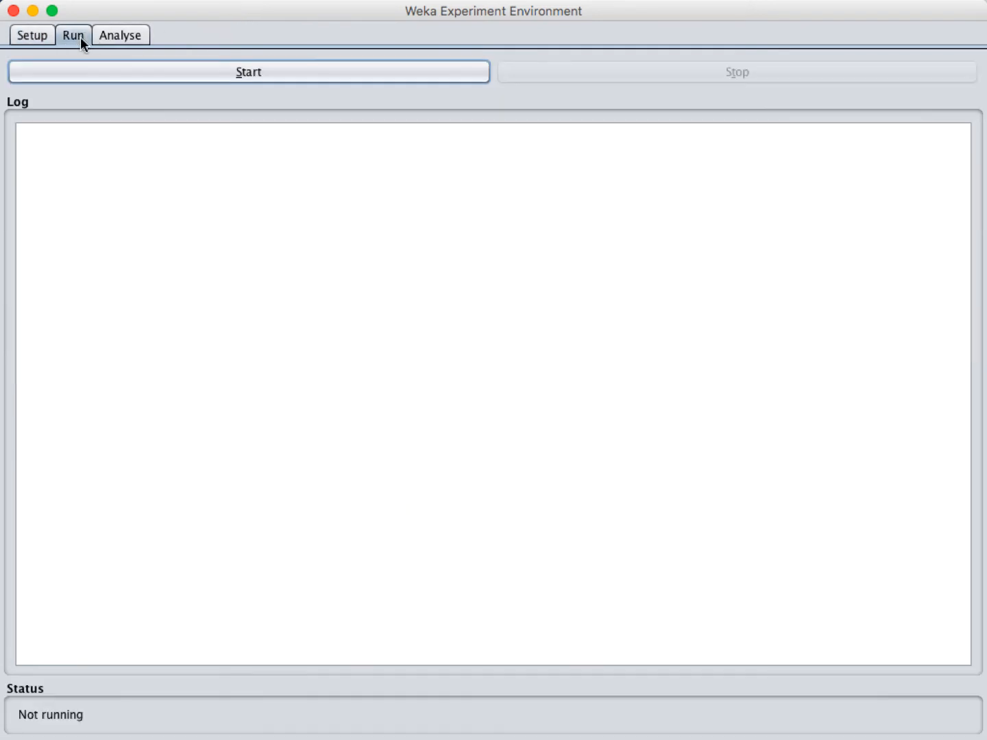
left_click(178, 71)
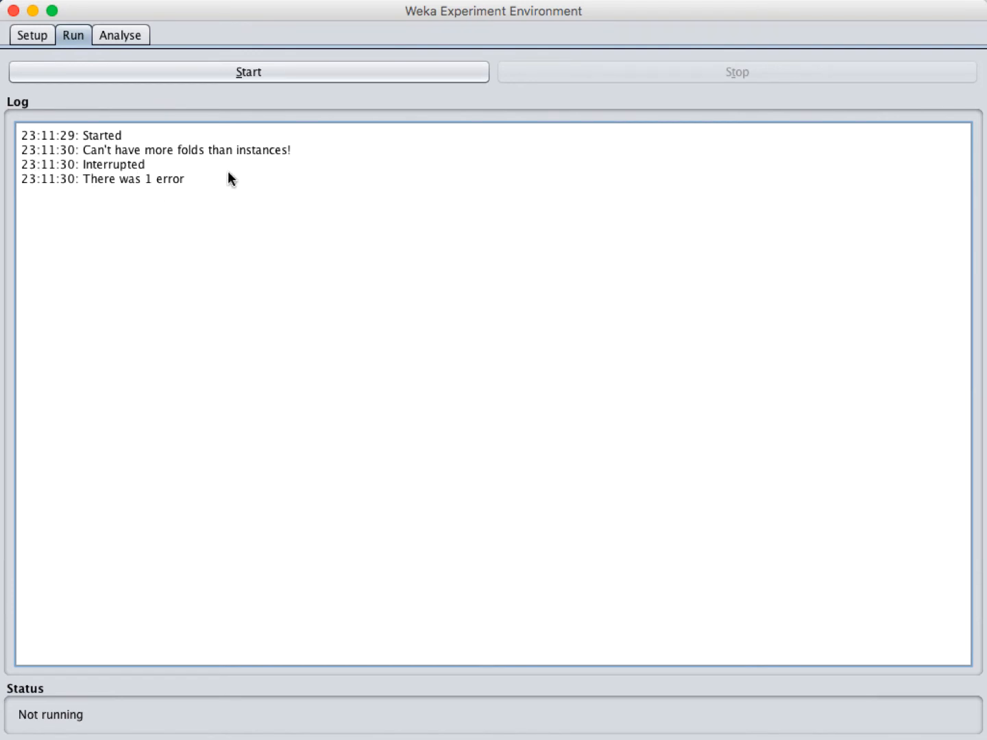
left_click(137, 34)
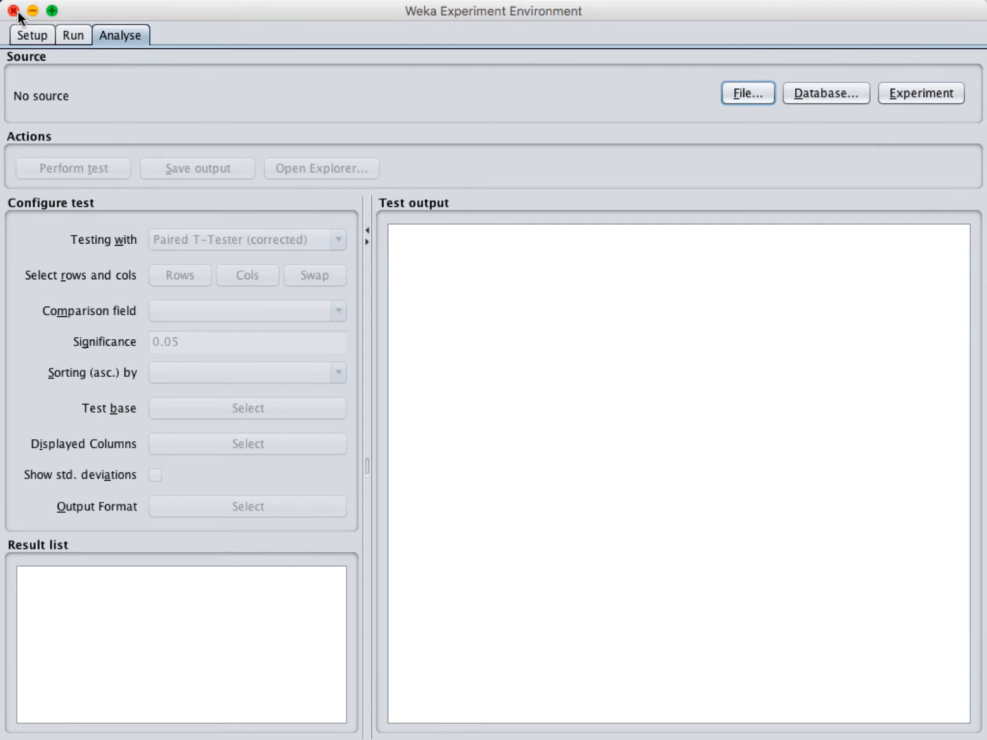
Step: Move the Experimenter aside and launch KnowledgeFlow from the GUI Chooser with an empty Untitled1 flow
left_click_drag(68, 12, 127, 13)
left_click(27, 114)
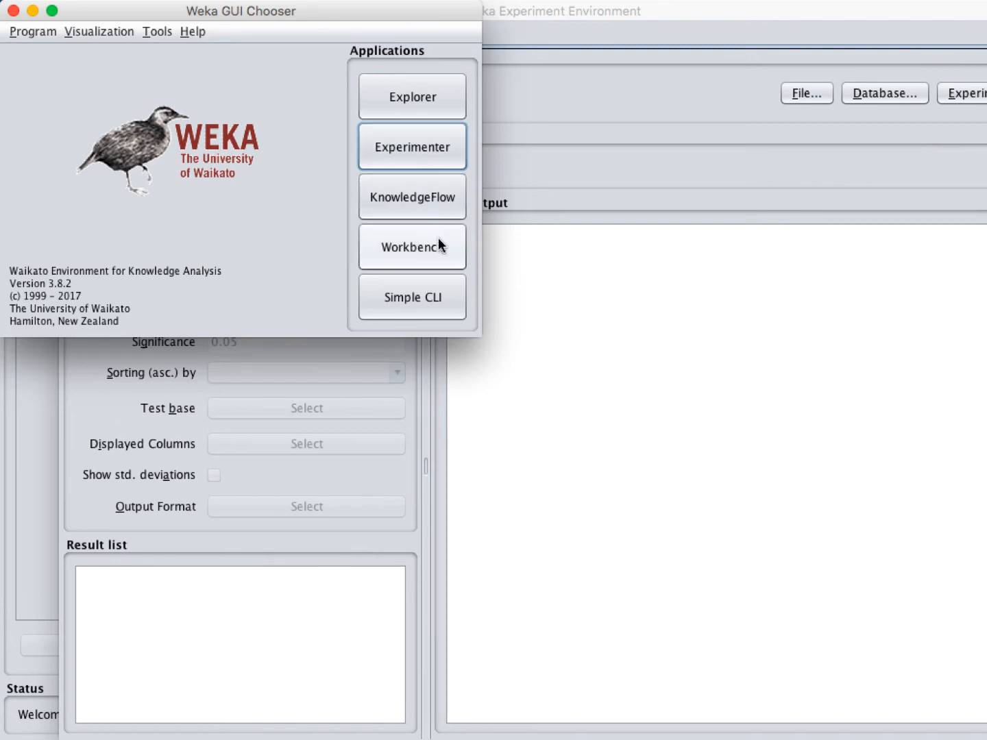
left_click(432, 201)
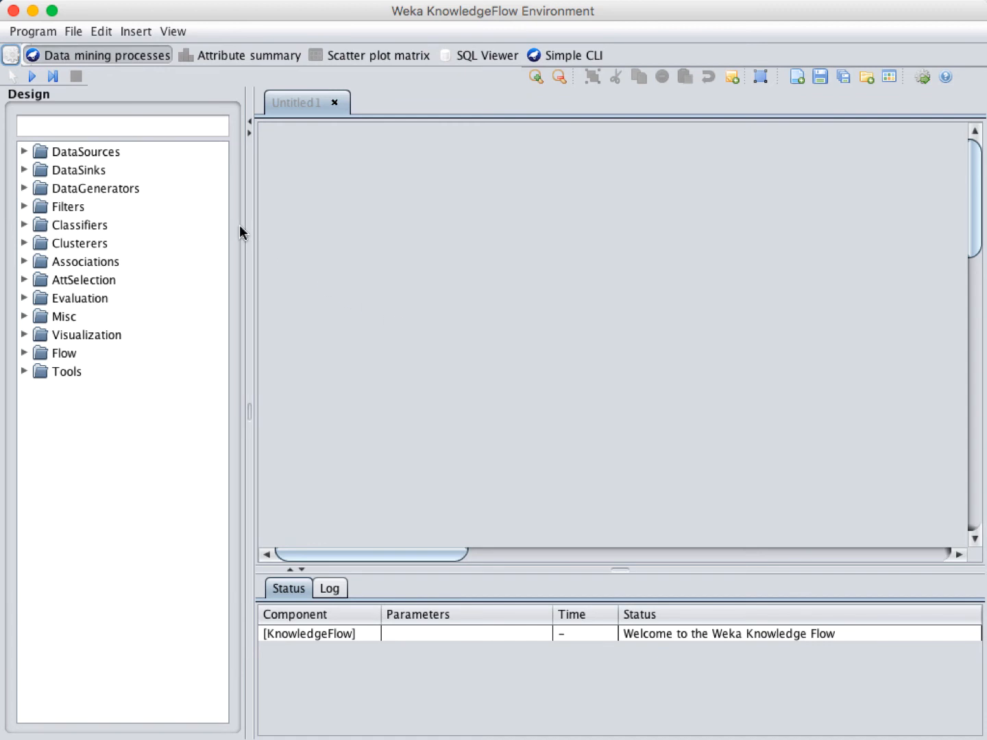
Step: Place an ArffLoader from DataSources on the left of the canvas
left_click(24, 150)
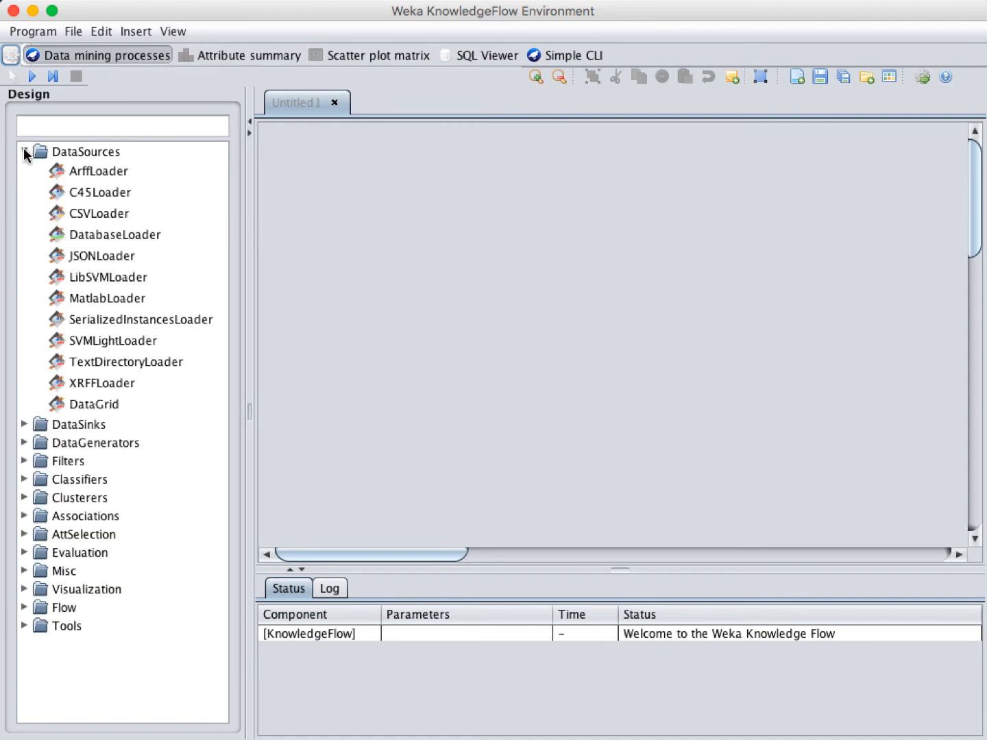
left_click(118, 172)
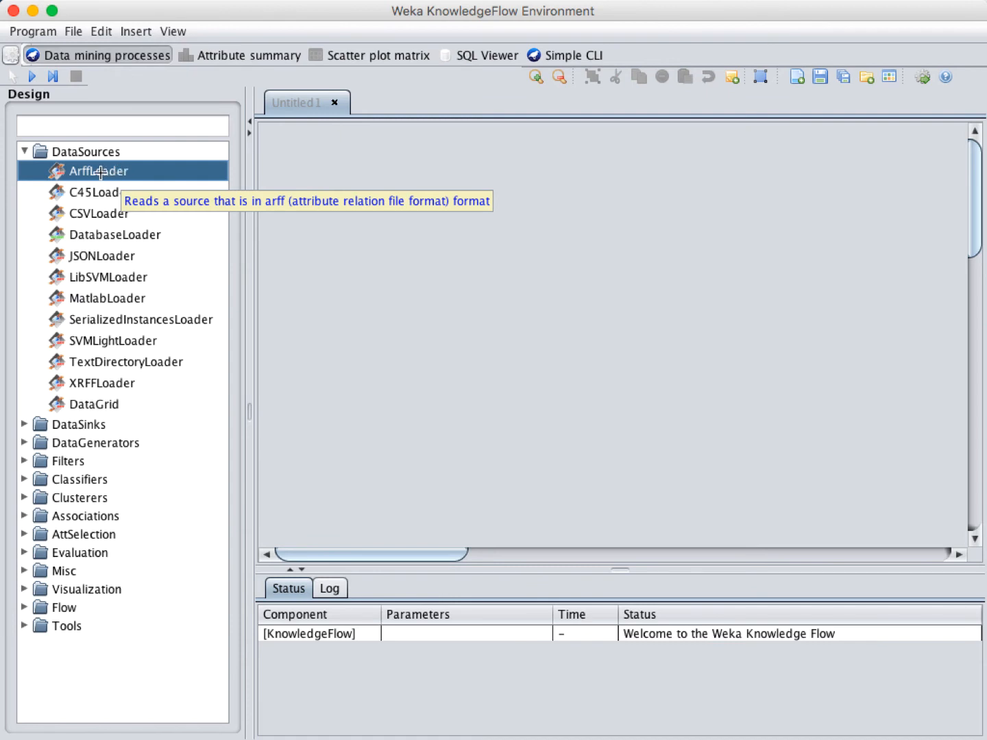
left_click(386, 275)
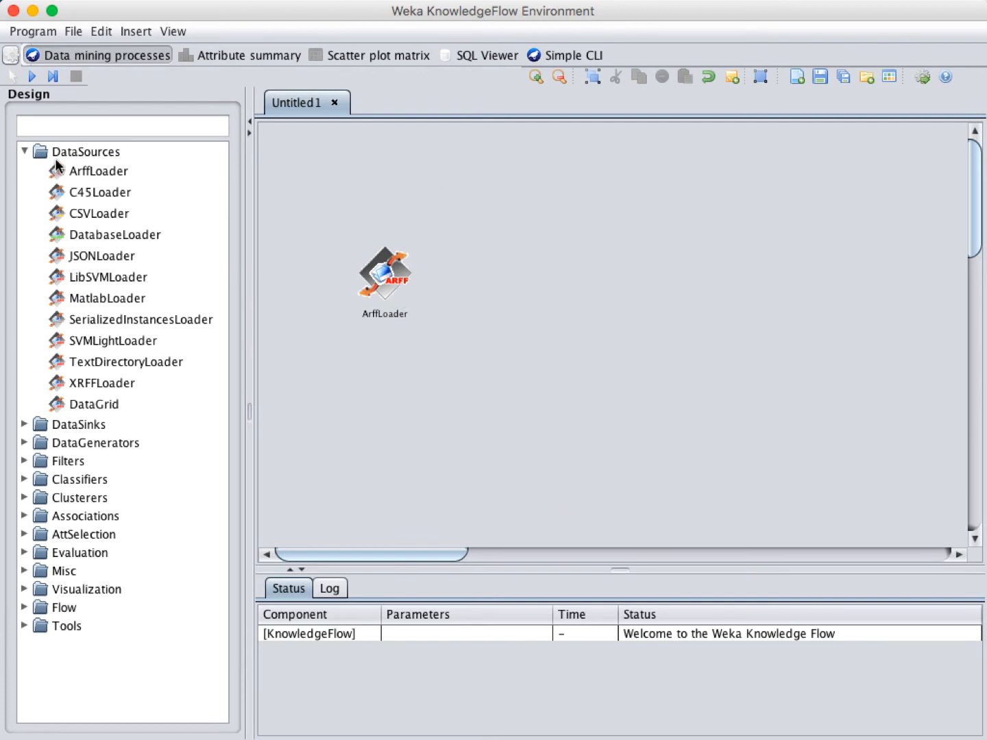
Step: Place a ClassAssigner from Evaluation to the right of the ArffLoader
left_click(26, 153)
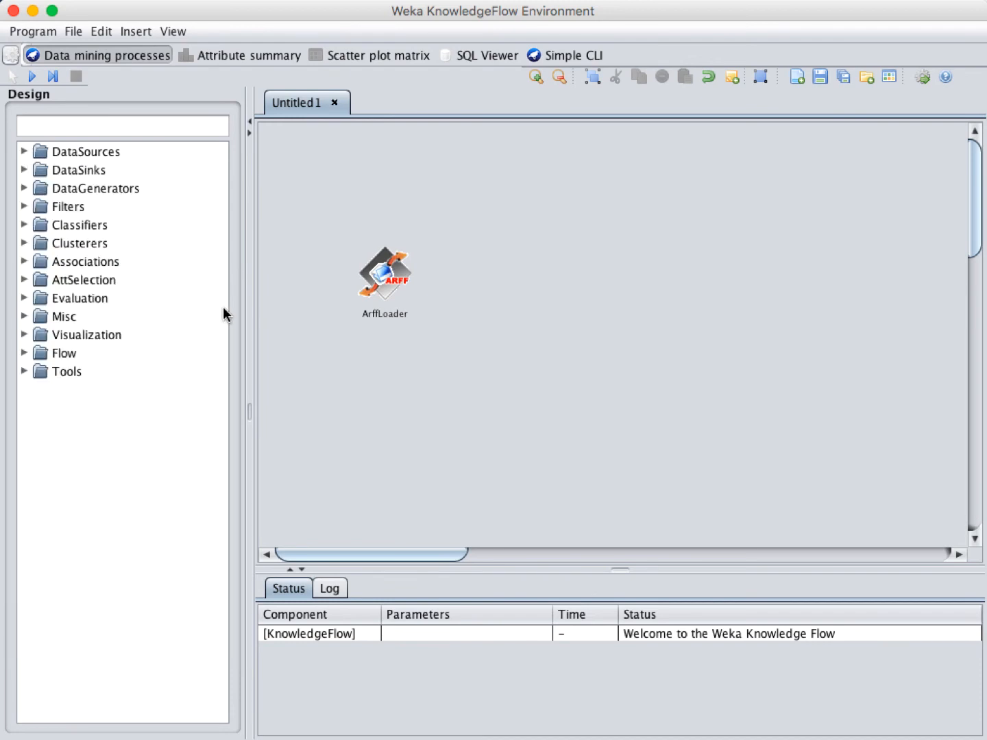
left_click(22, 299)
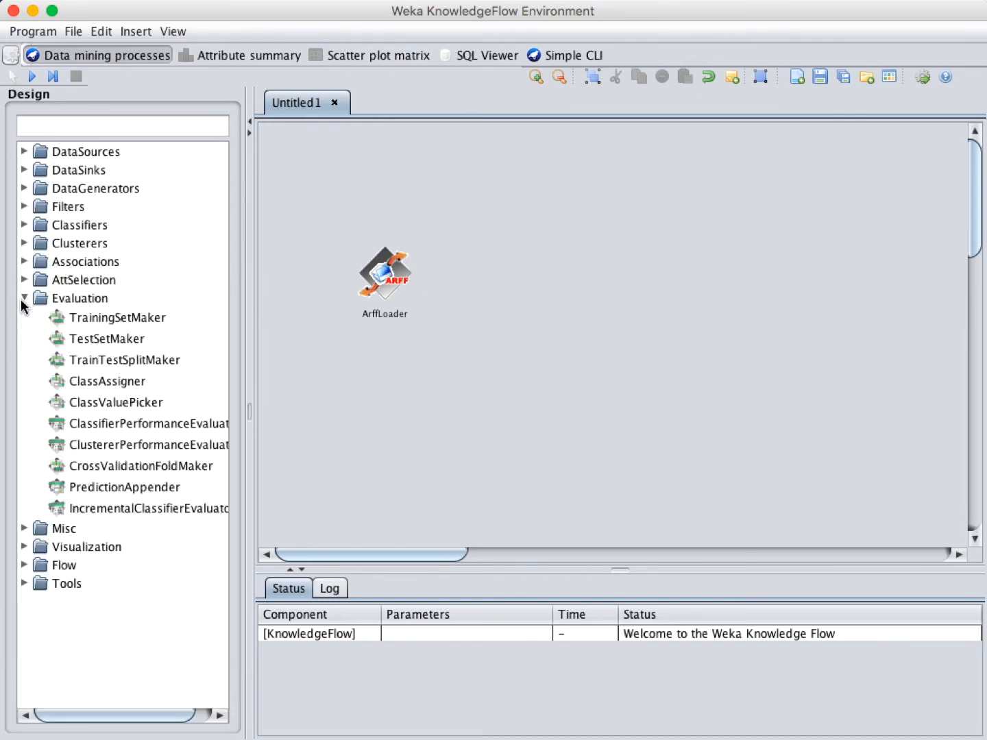
left_click(127, 383)
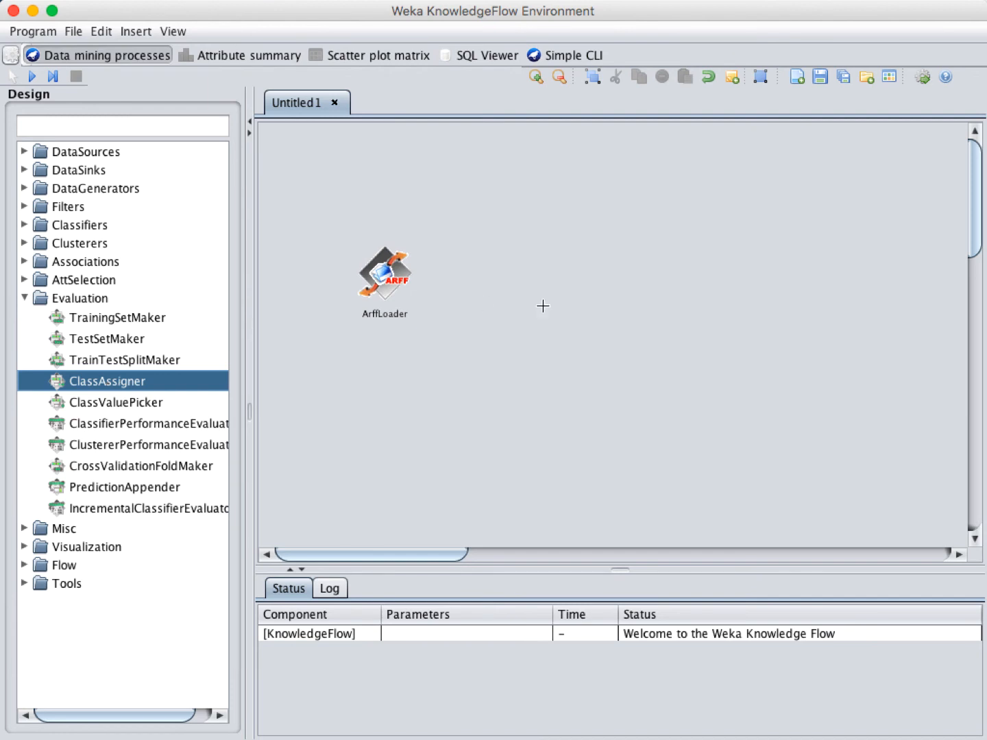
left_click(536, 278)
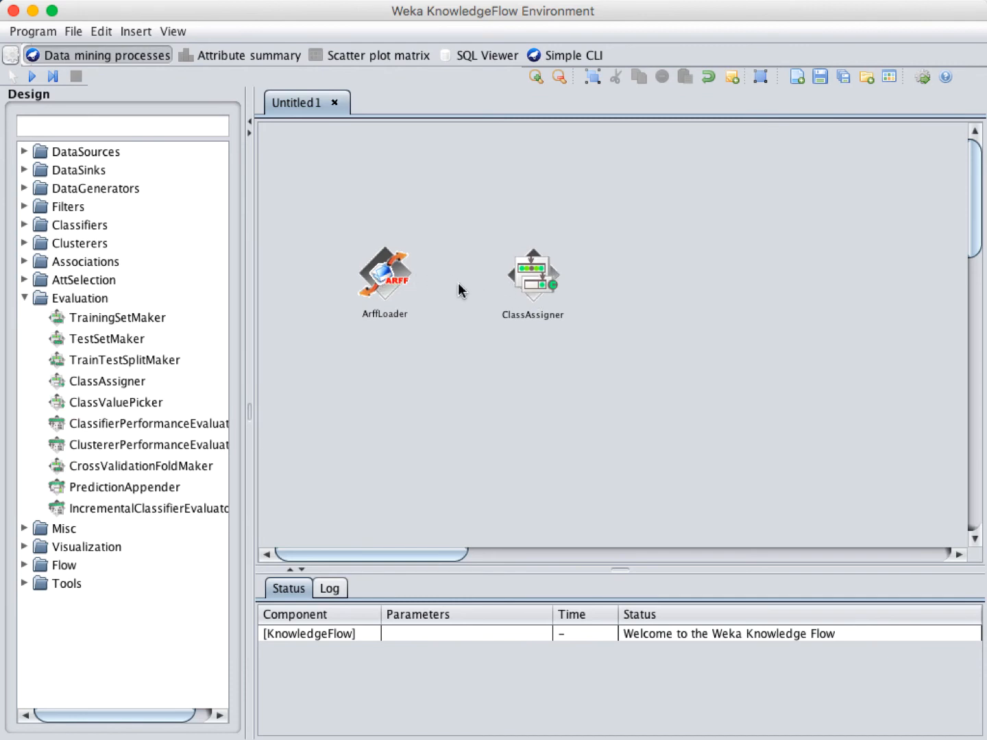
Step: Connect the ArffLoader's dataSet output to the ClassAssigner and tidy its position
right_click(390, 281)
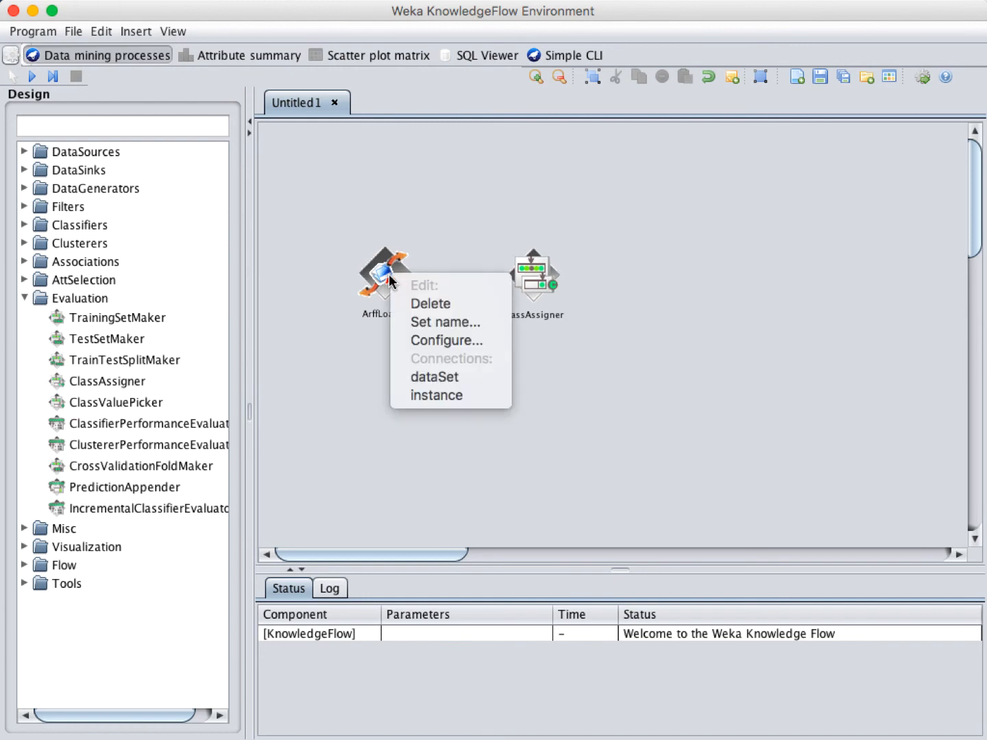
left_click(442, 378)
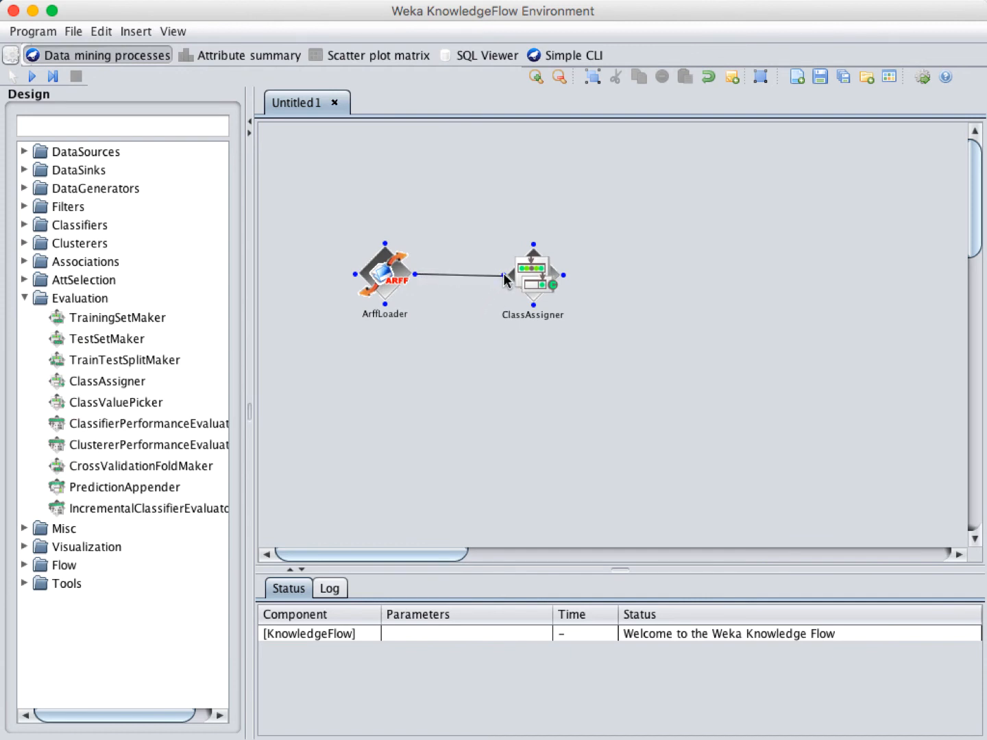
left_click(505, 278)
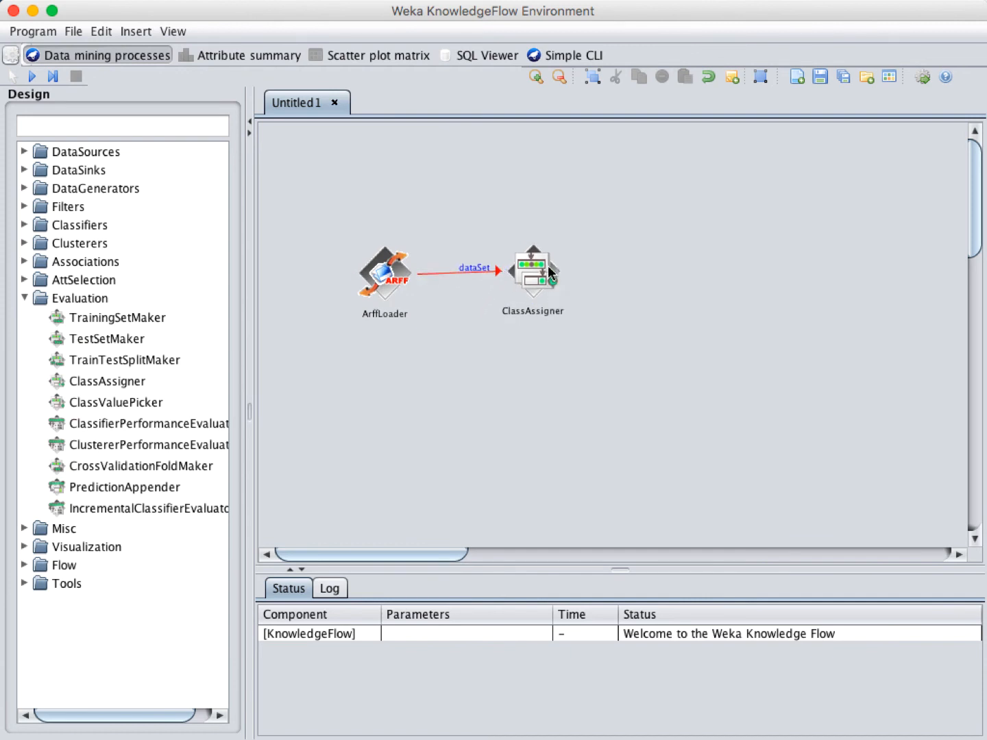
left_click_drag(555, 292, 531, 277)
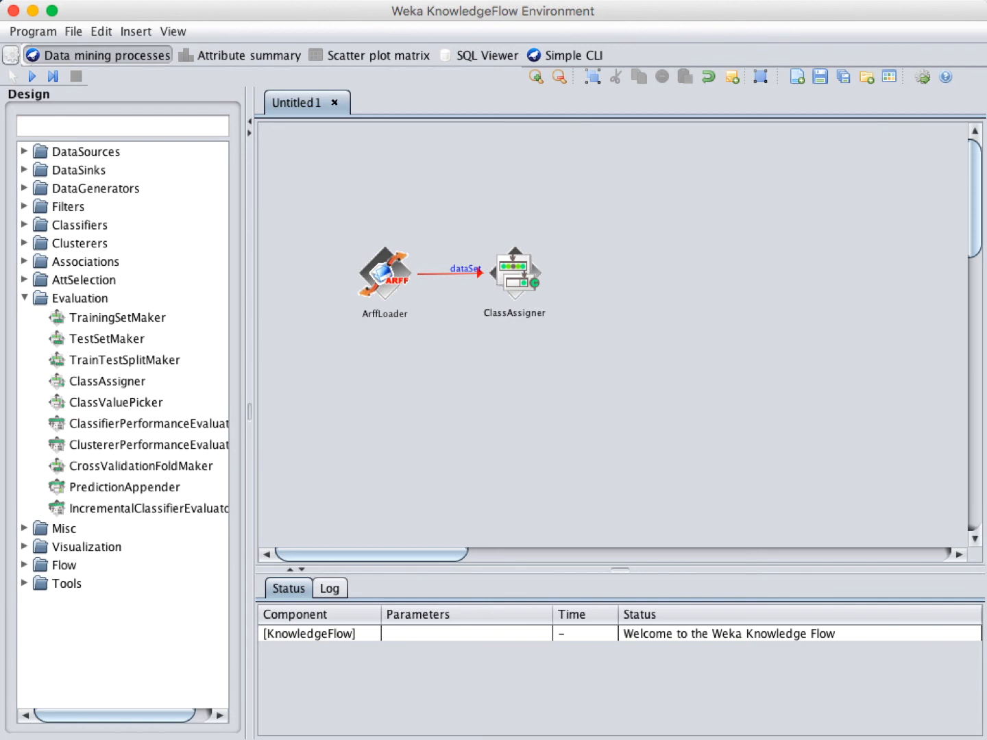
left_click_drag(186, 10, 296, 11)
Step: Launch Workbench, view Simple CLI, data mining processes, Experiment and Preprocess panels, then close it
left_click(36, 237)
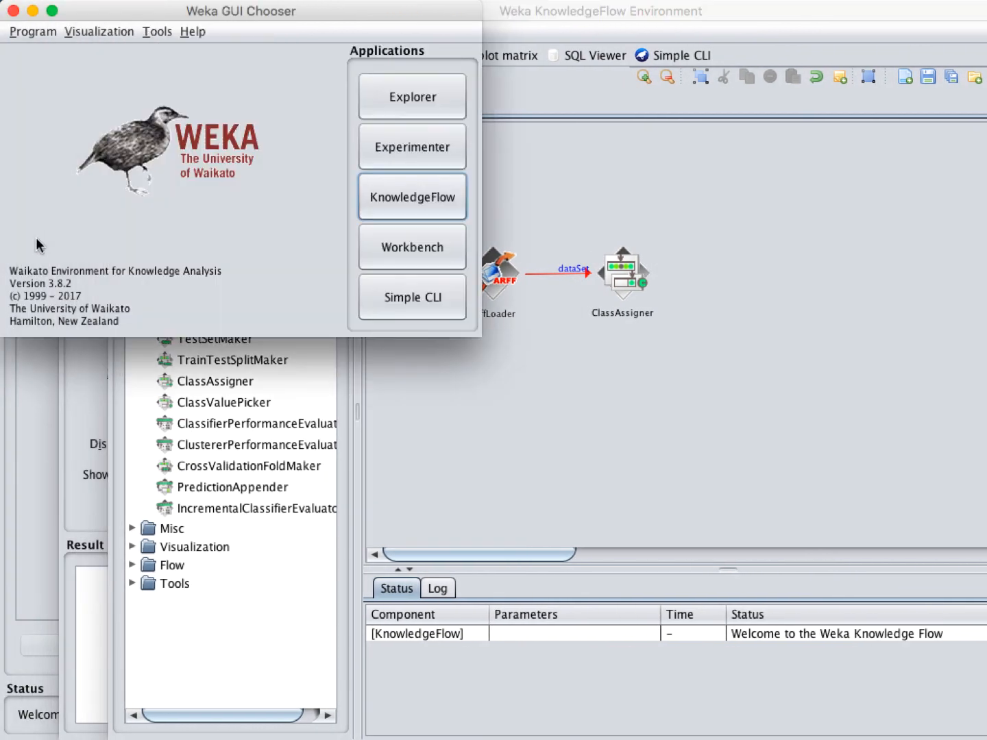
left_click(424, 249)
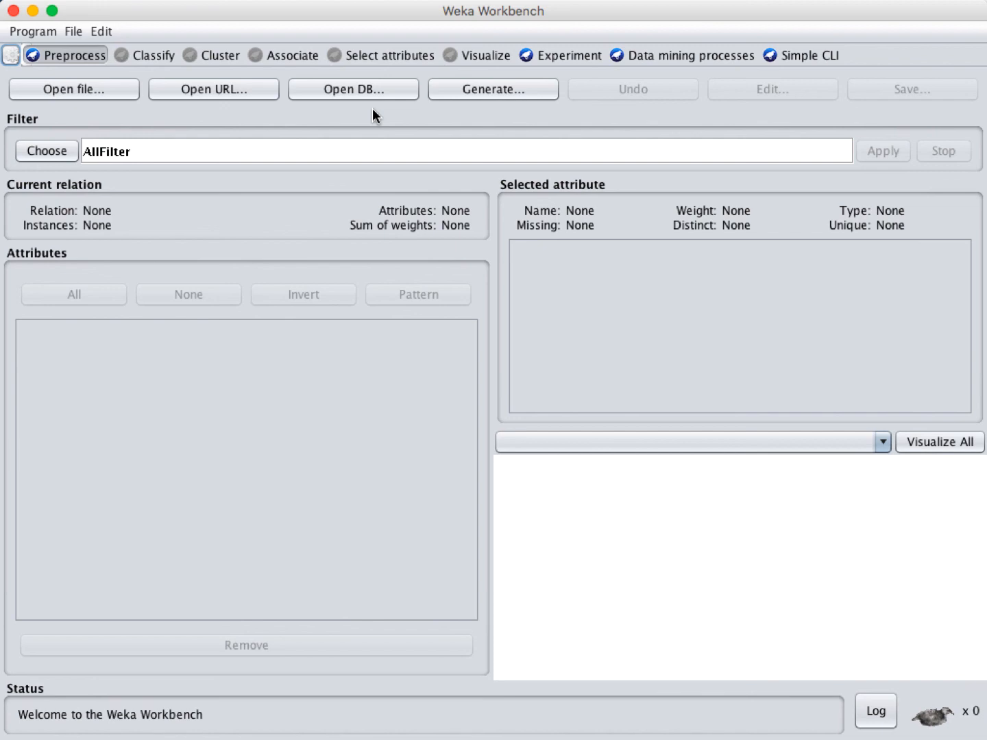
left_click(802, 56)
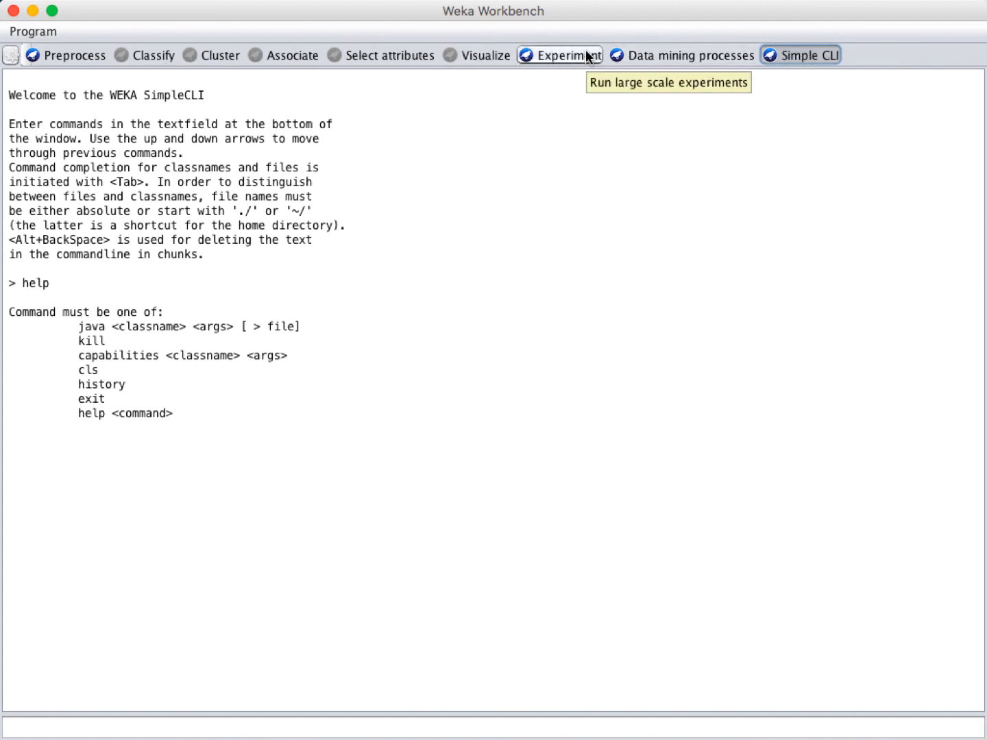
left_click(651, 57)
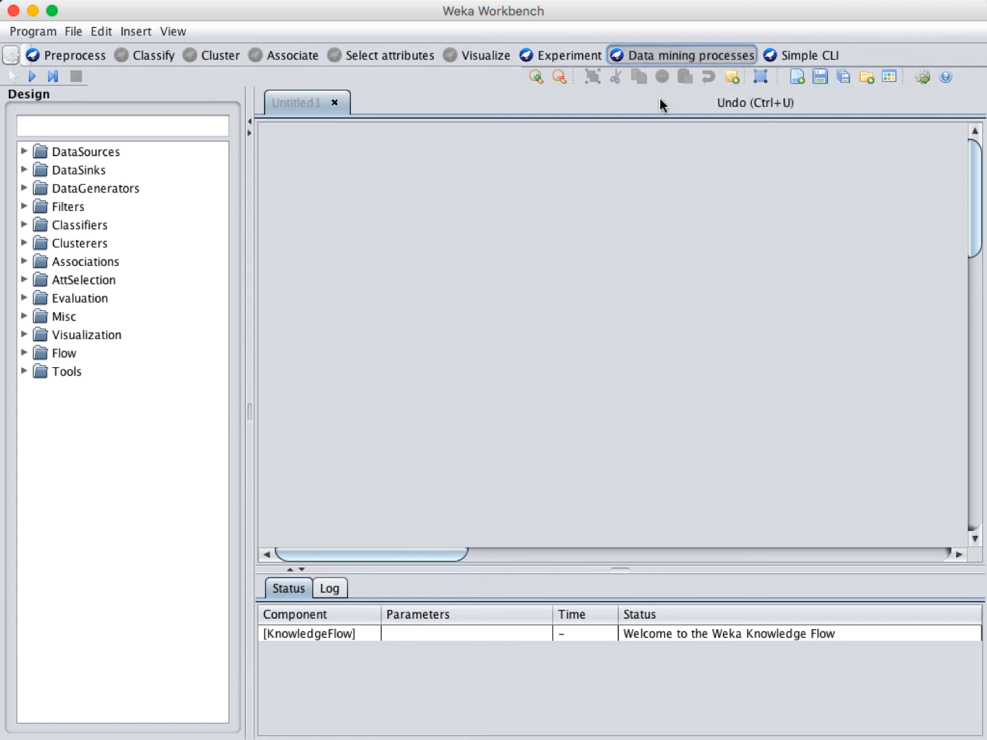
left_click(578, 51)
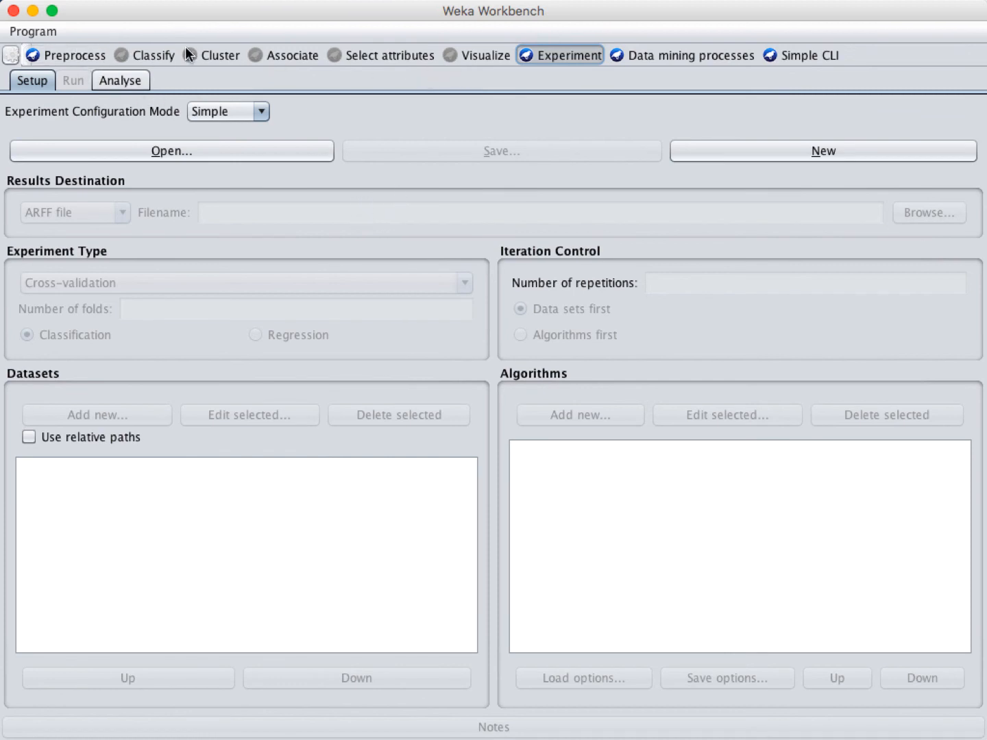
left_click(77, 58)
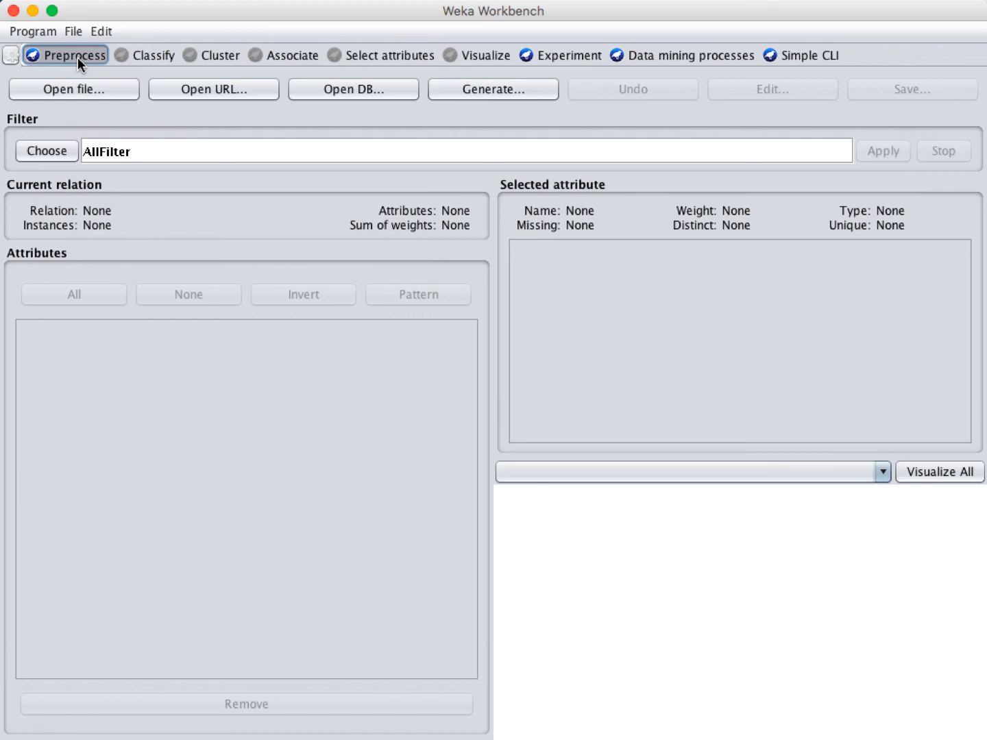
left_click(13, 11)
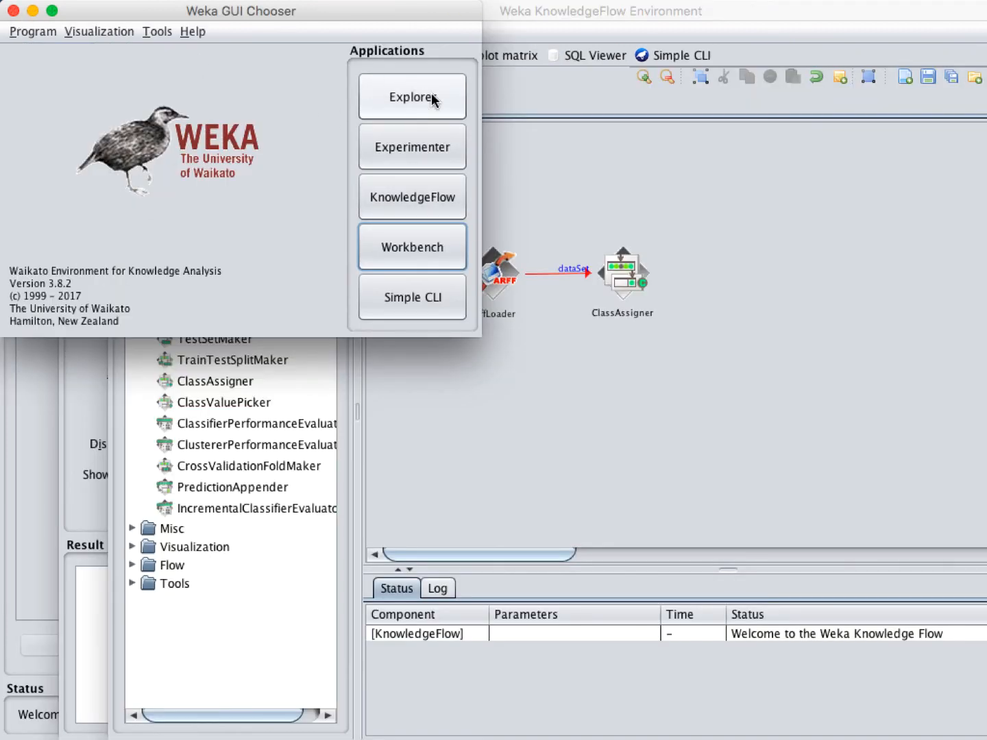